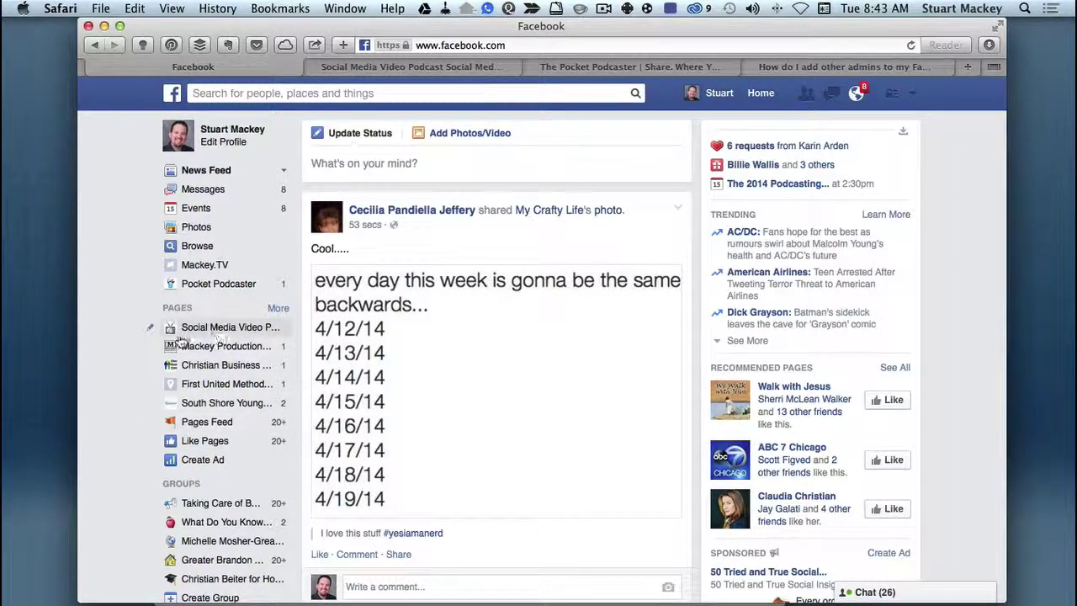
# Open the Social Media Video Podcast Page from the sidebar and scroll through its timeline
pyautogui.click(221, 330)
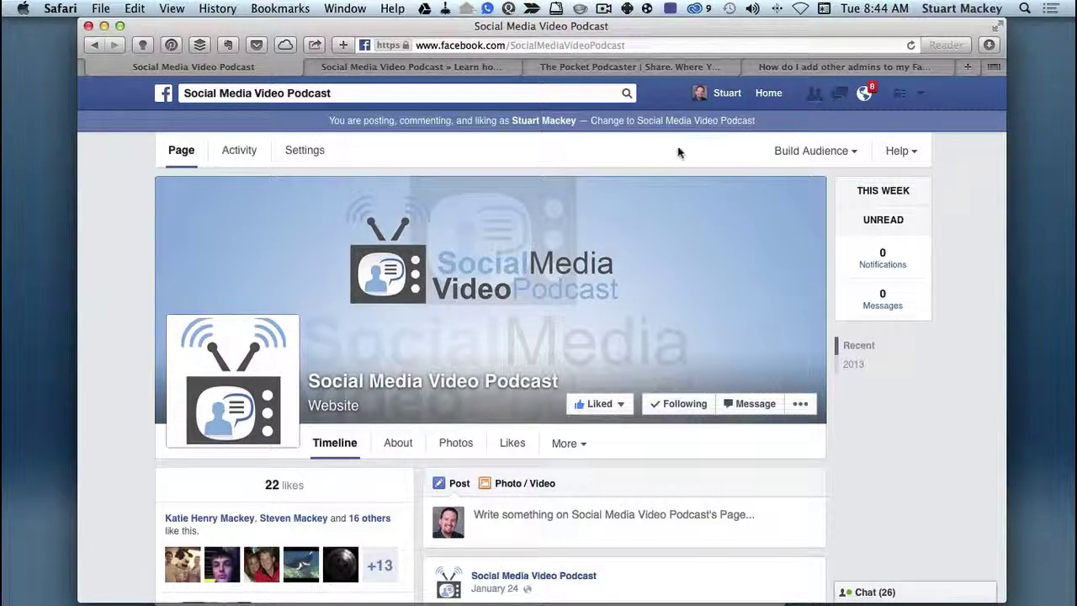
pyautogui.moveTo(633, 407)
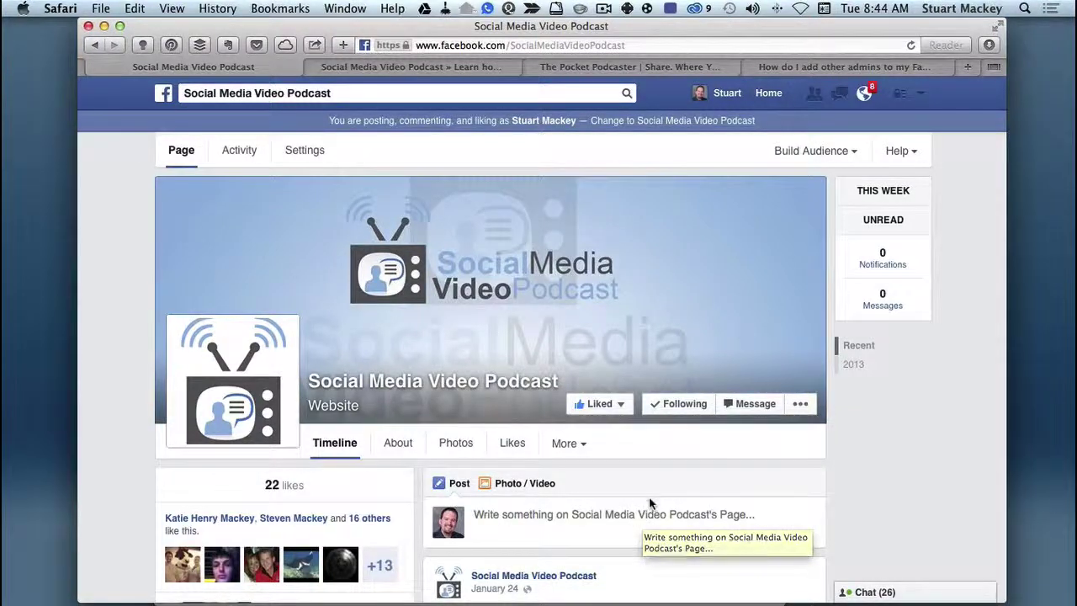
pyautogui.scroll(-1, 649, 501)
pyautogui.scroll(1, 649, 498)
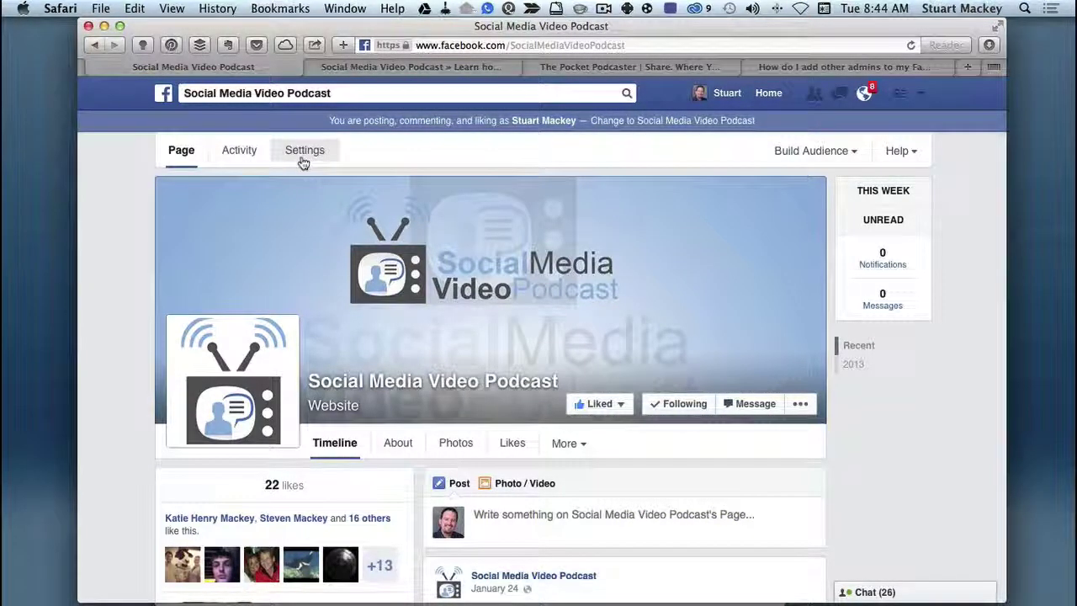
pyautogui.scroll(-3, 593, 374)
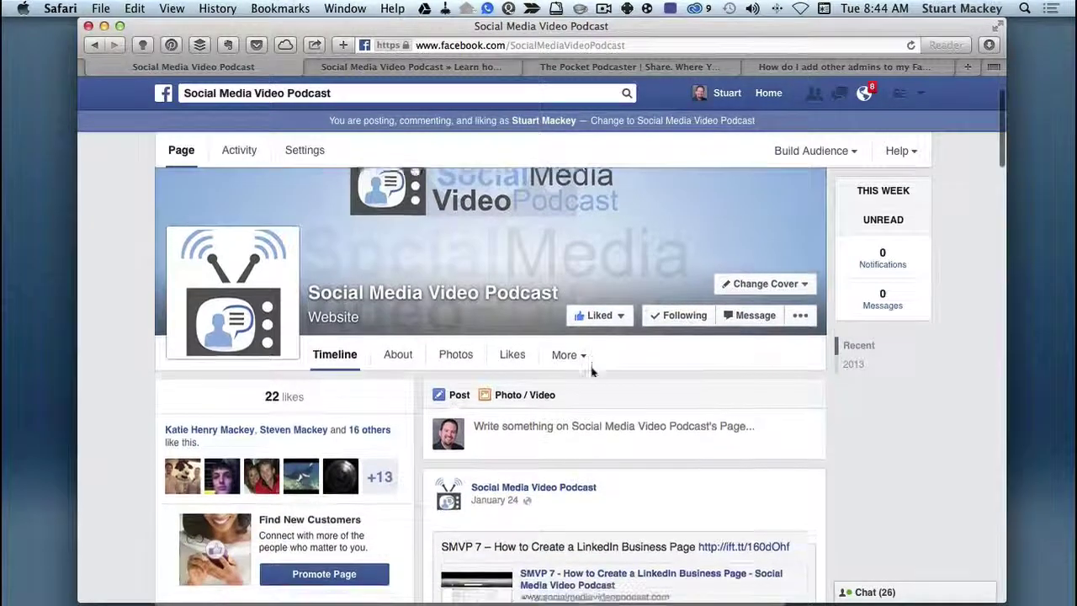
pyautogui.scroll(3, 592, 374)
pyautogui.scroll(-5, 593, 373)
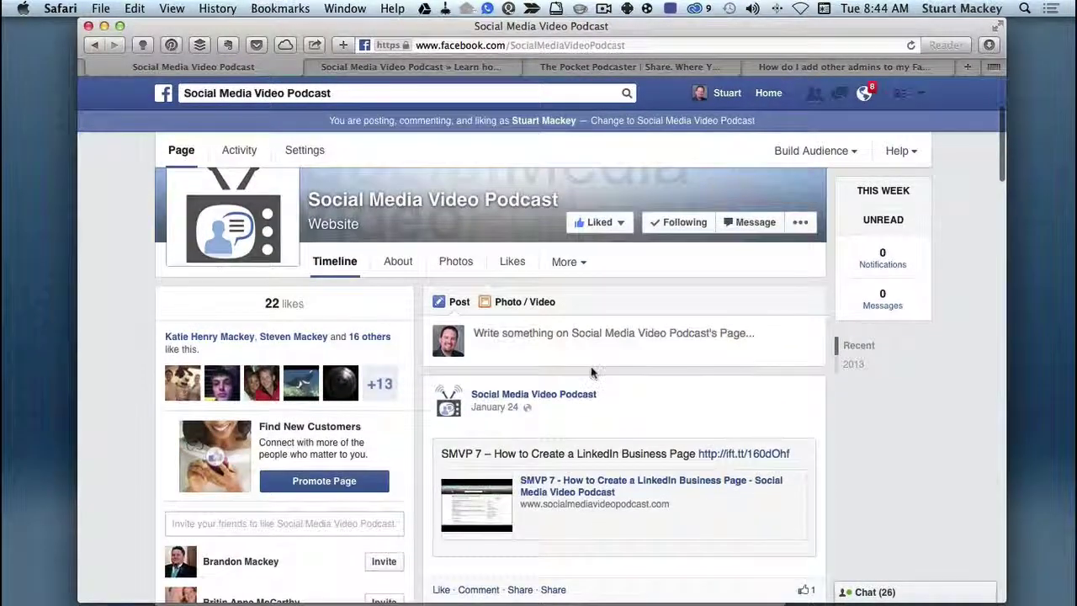
pyautogui.scroll(3, 590, 366)
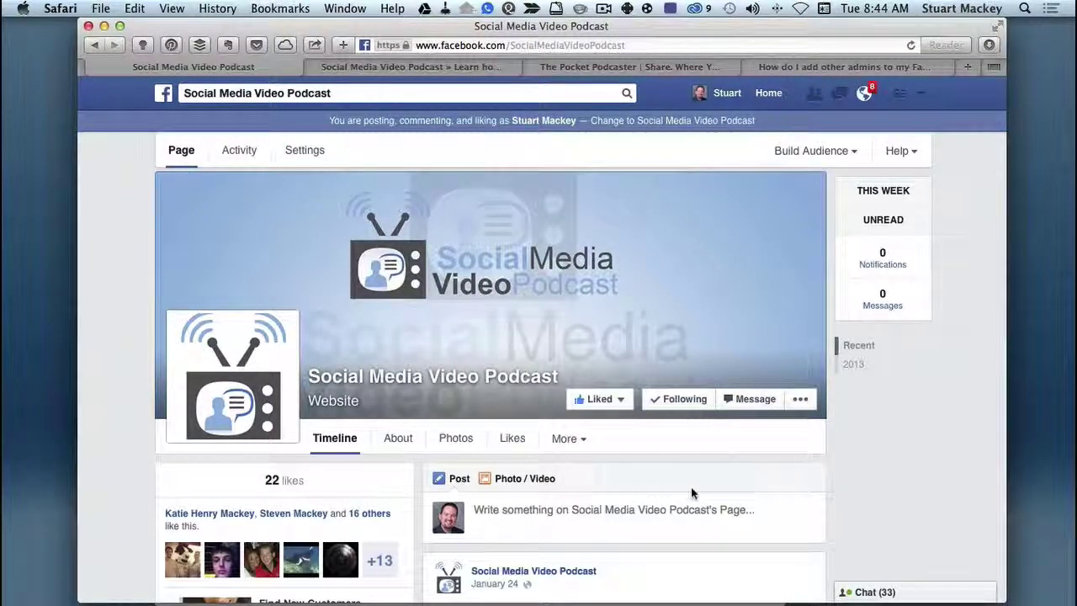
# In Settings > Admin Roles, search the friend's name and pick them as a new Content Creator admin
pyautogui.click(310, 154)
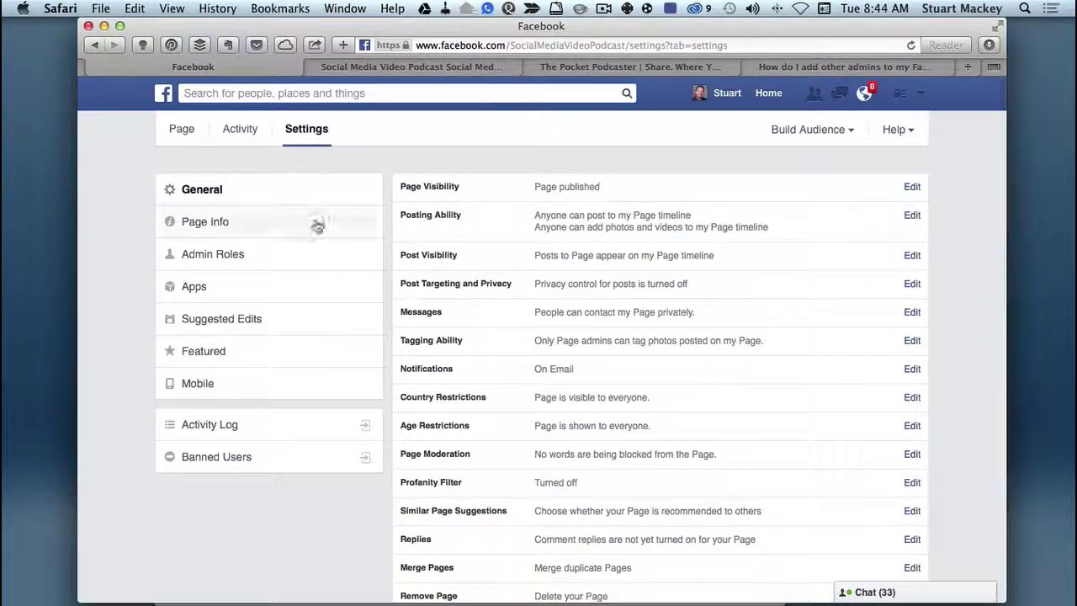
pyautogui.click(228, 261)
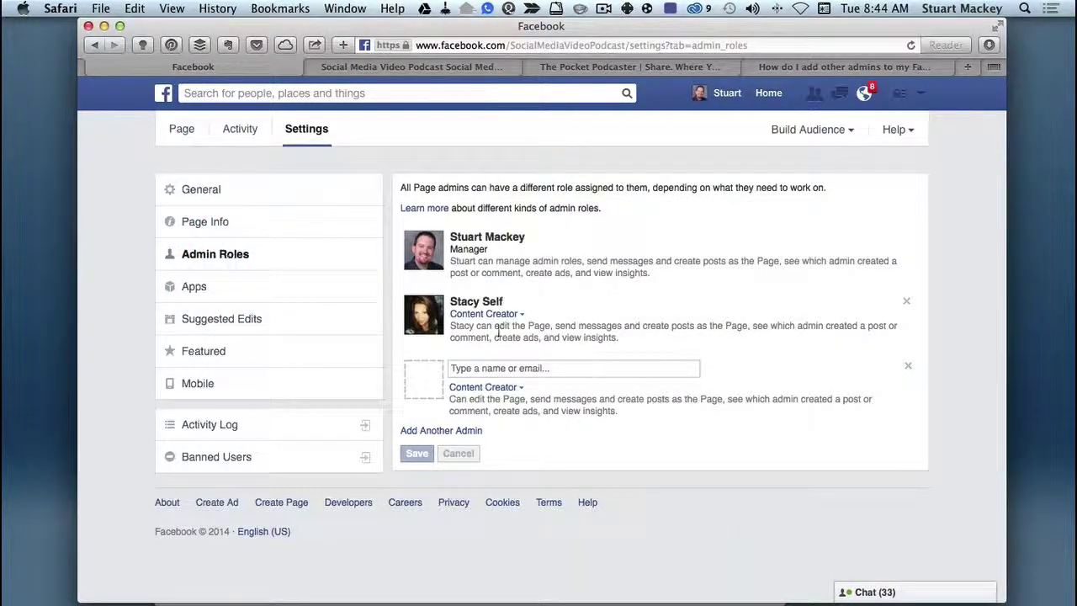
pyautogui.click(519, 371)
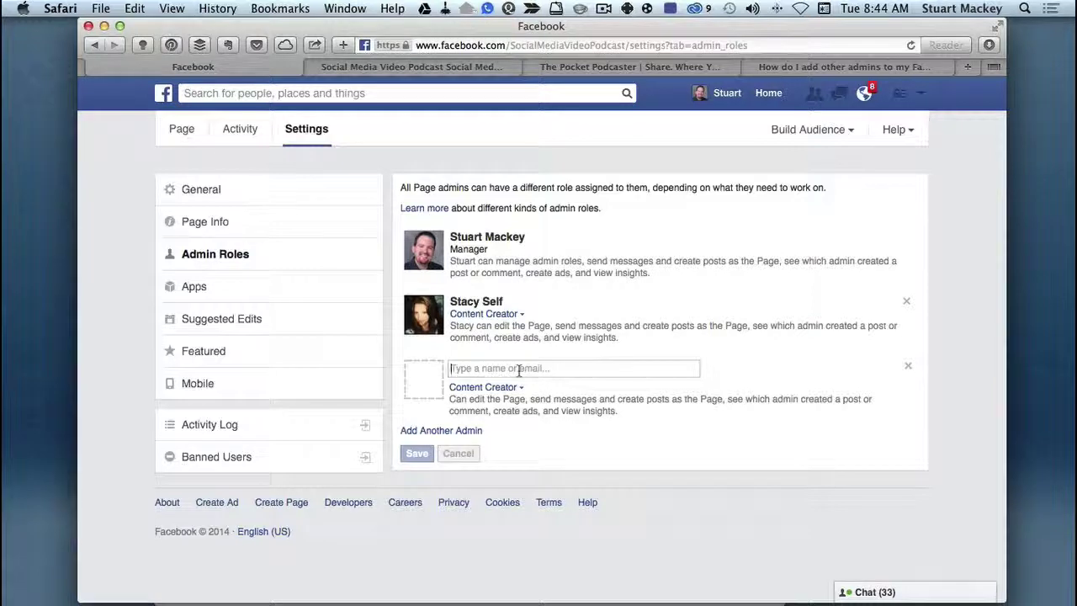
pyautogui.write('emil')
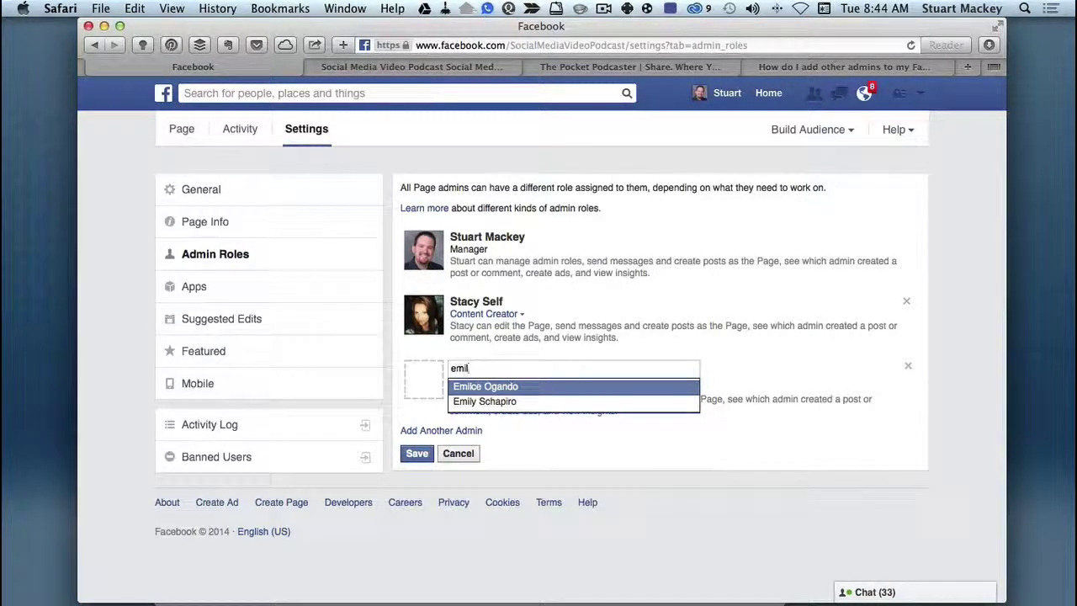
pyautogui.click(516, 387)
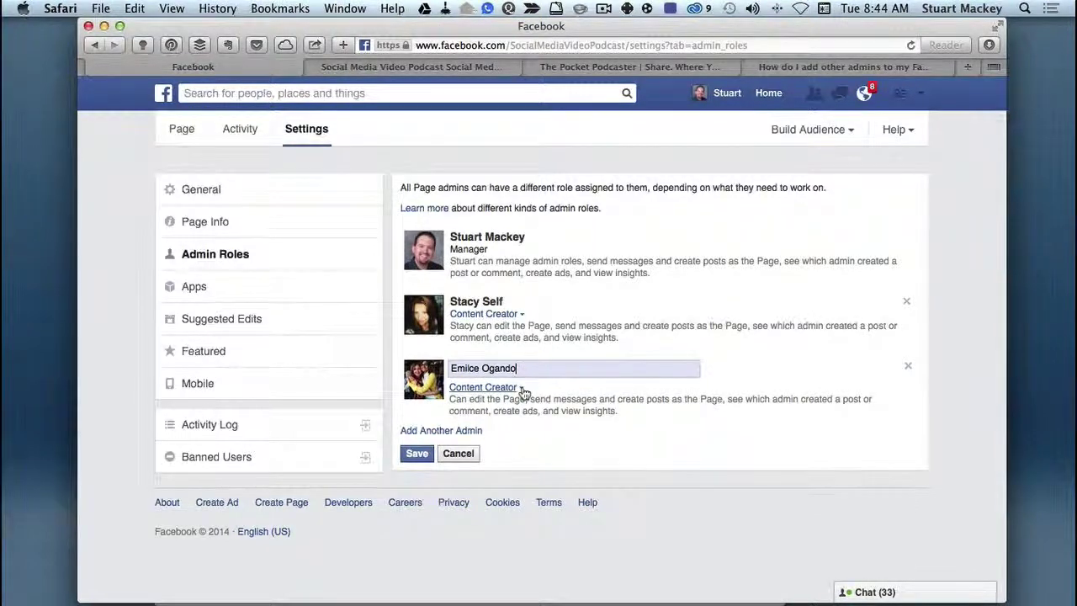
# Show the role options in the new admin's Content Creator dropdown
pyautogui.click(521, 388)
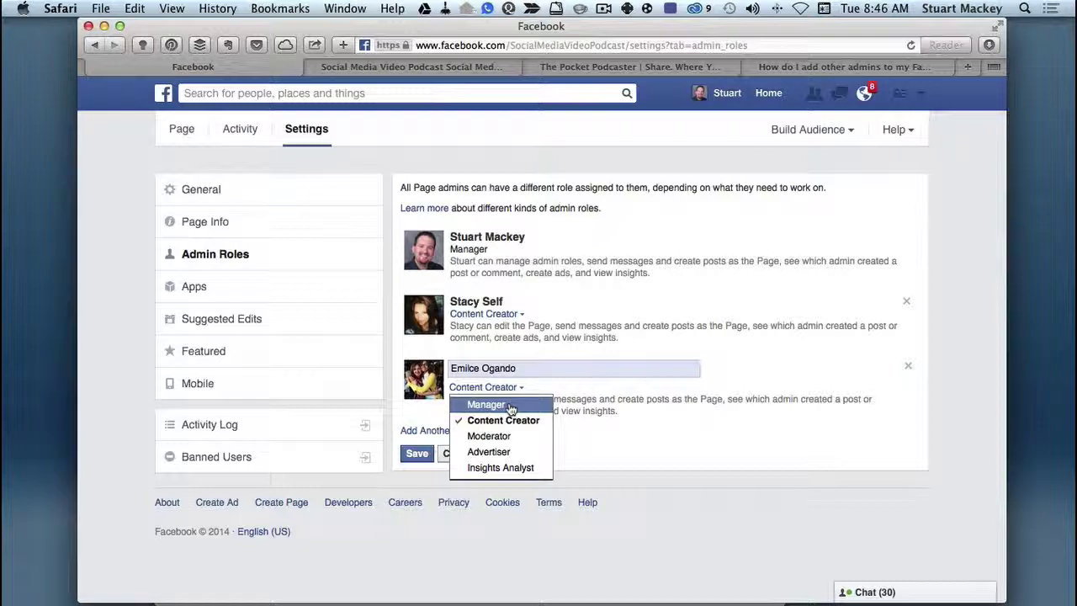
# Dismiss the role dropdown, keeping Content Creator, and close the account's Pages menu
pyautogui.tripleClick(531, 368)
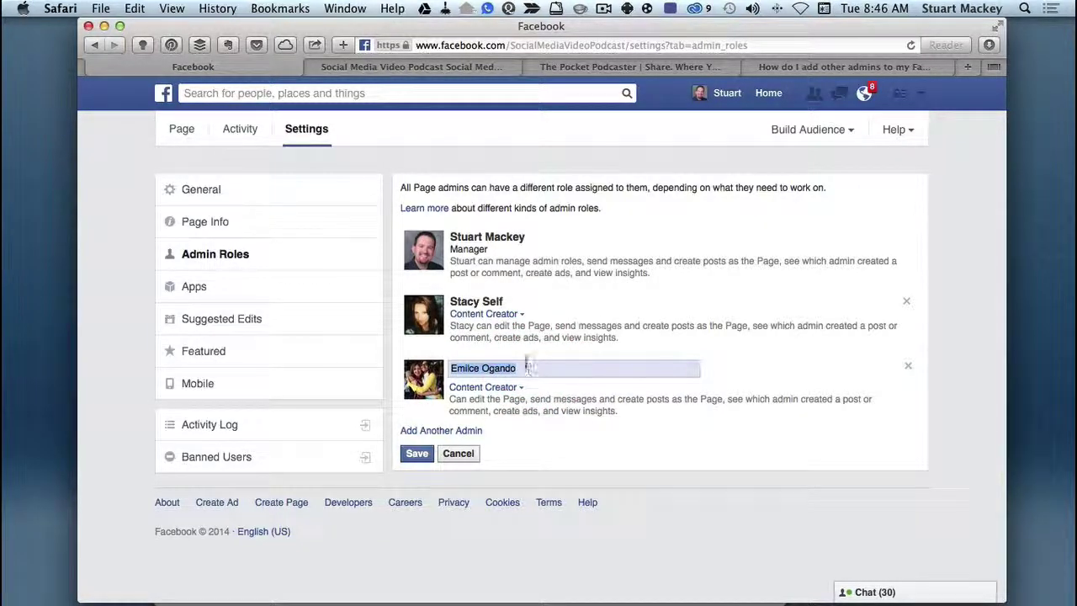
pyautogui.click(921, 93)
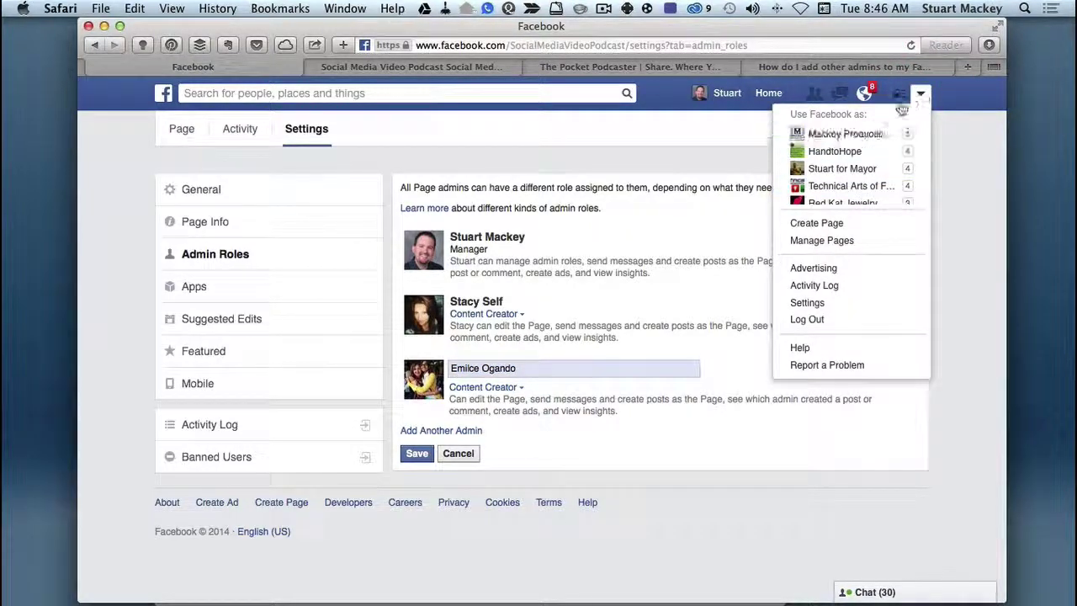
pyautogui.scroll(-3, 845, 172)
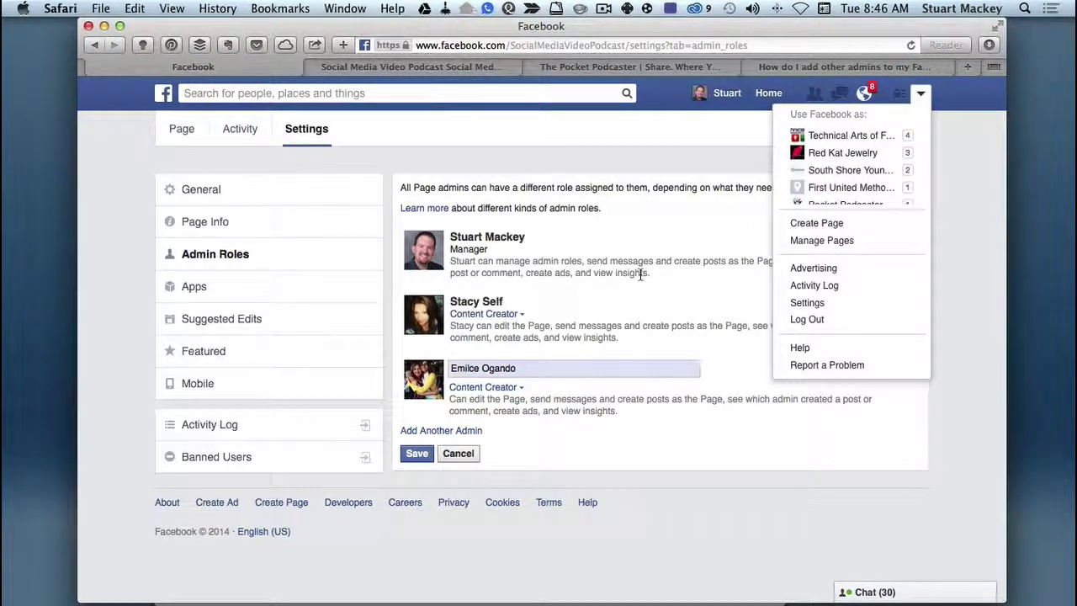
pyautogui.click(569, 375)
pyautogui.click(552, 369)
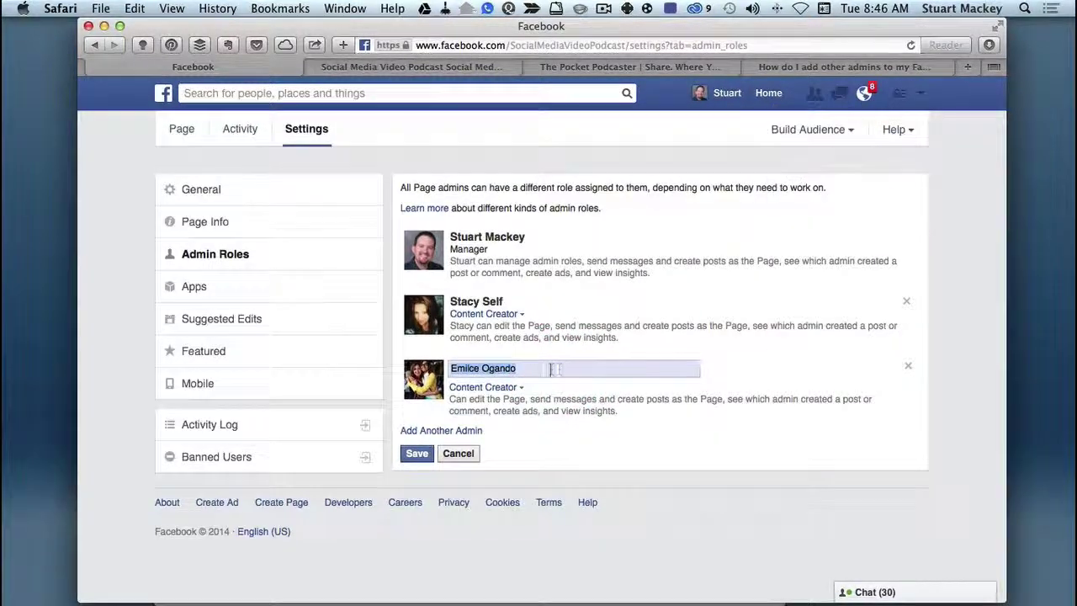
pyautogui.click(553, 368)
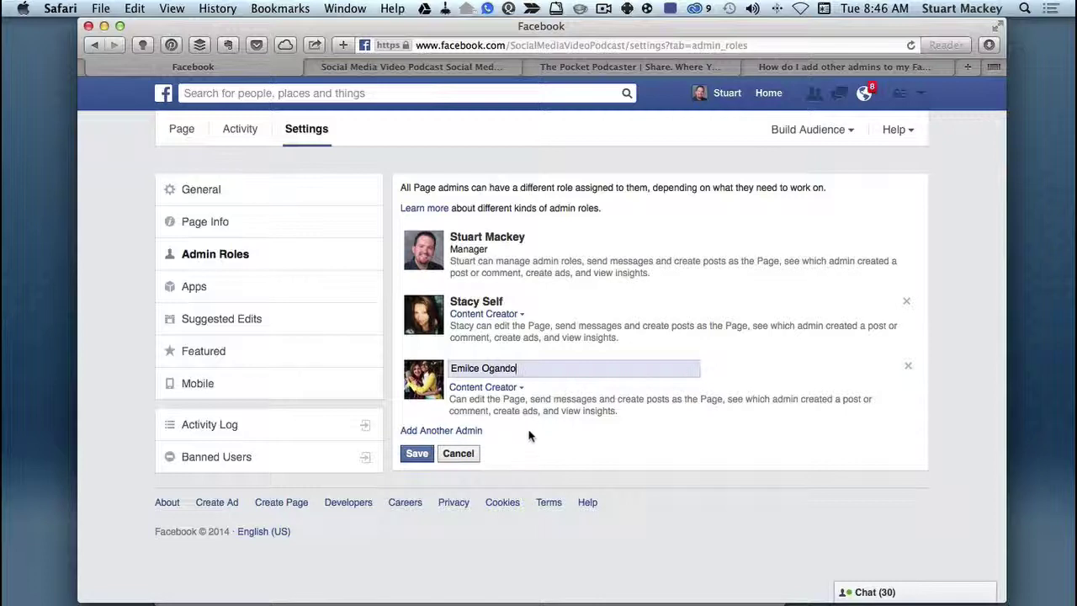
# Save the new admin and confirm the change with the account password
pyautogui.click(418, 455)
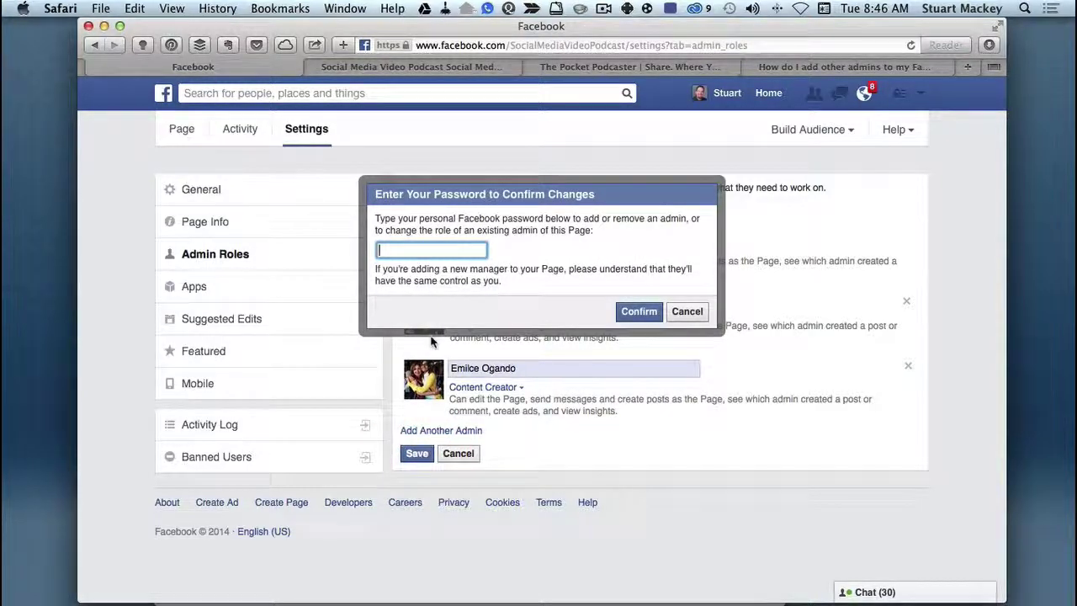
pyautogui.write('************')
pyautogui.click(639, 311)
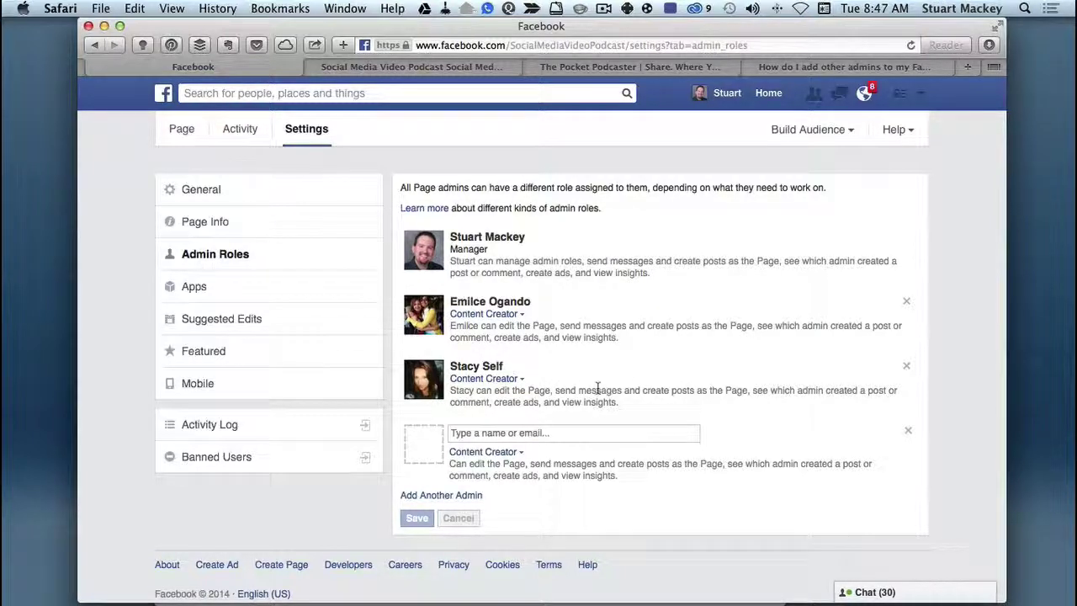
# Go back to the Page's timeline, scroll it, then switch to the Social Media Video Podcast website tab
pyautogui.click(202, 190)
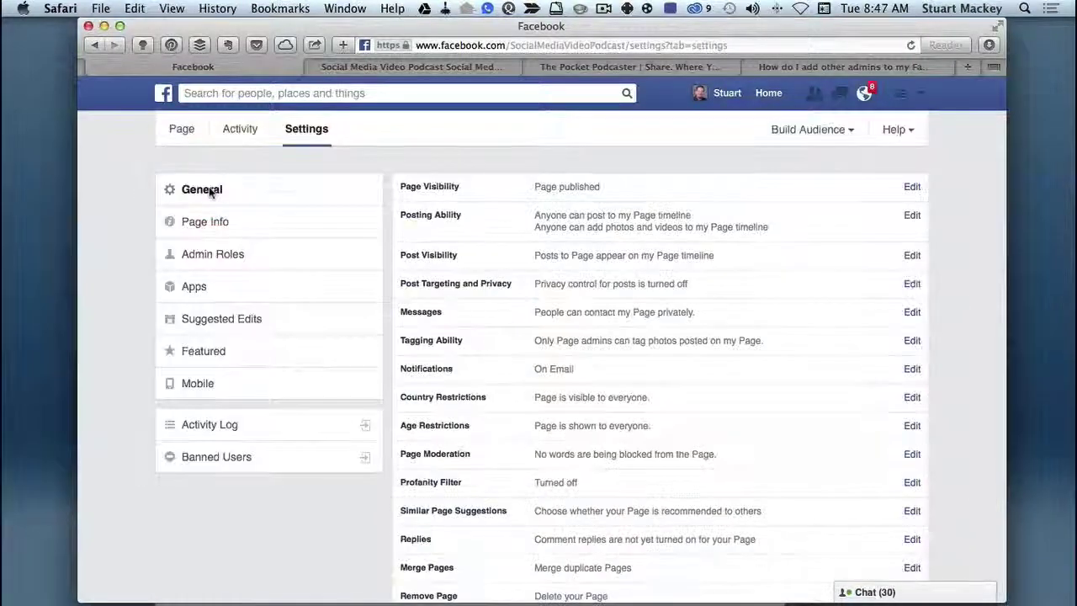
pyautogui.click(185, 132)
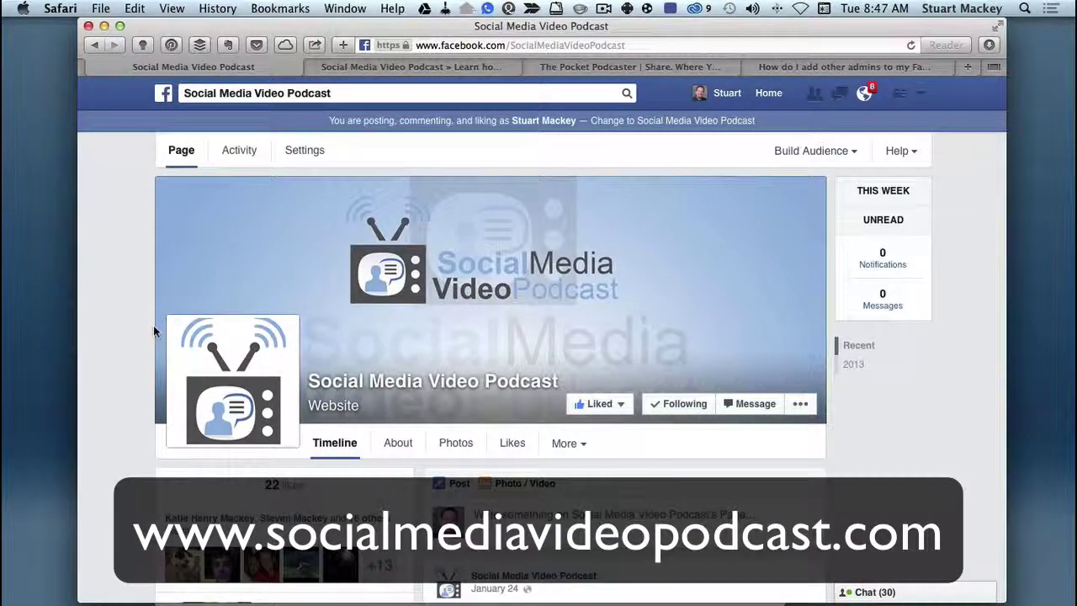
pyautogui.scroll(-4, 153, 328)
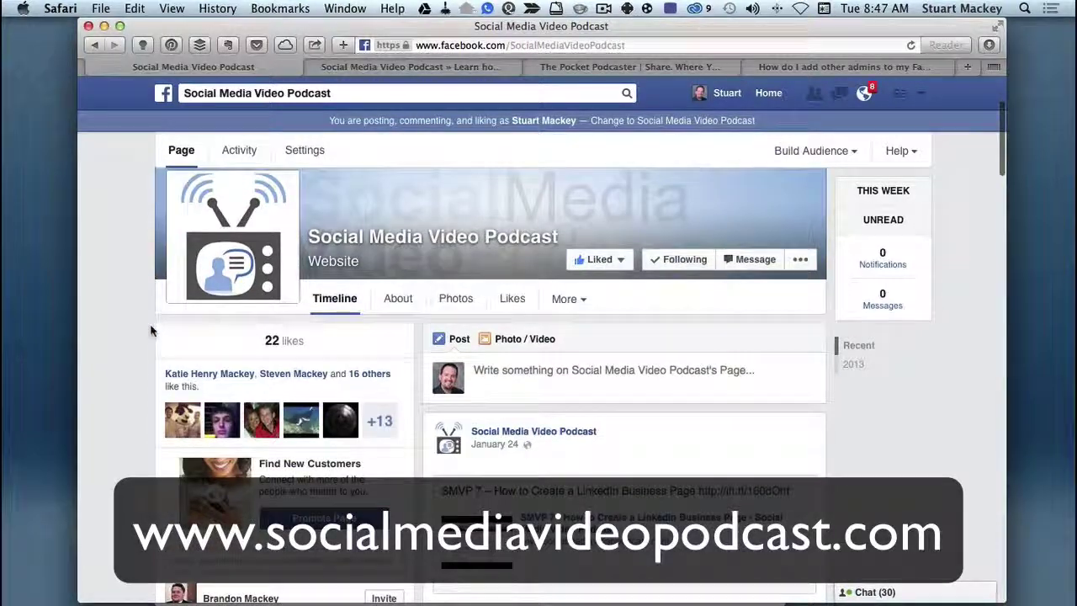
pyautogui.scroll(-2, 152, 330)
pyautogui.scroll(3, 151, 330)
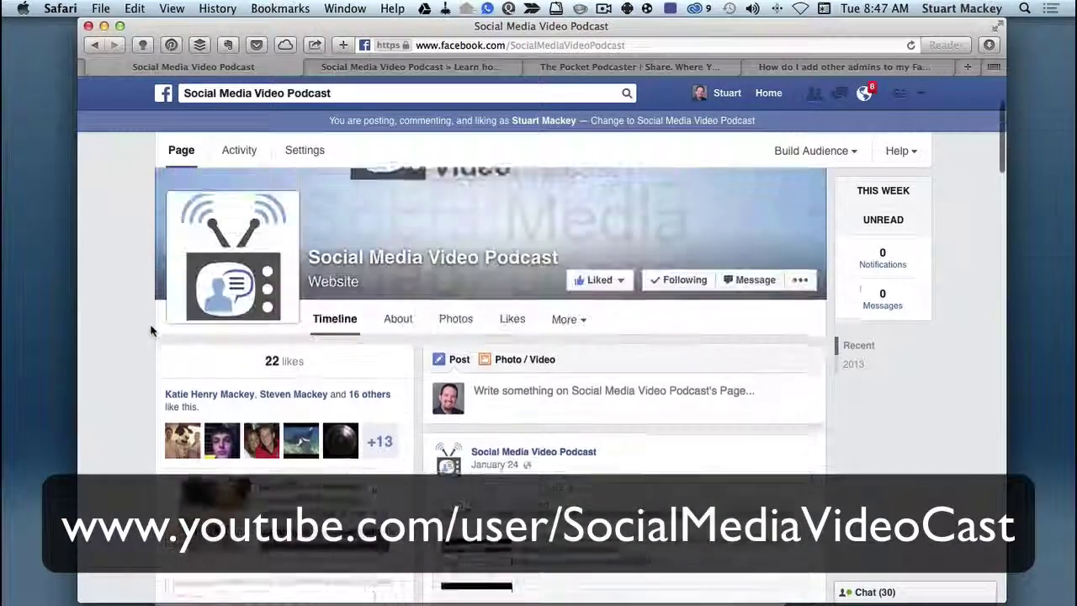
pyautogui.scroll(-3, 151, 331)
pyautogui.scroll(5, 151, 331)
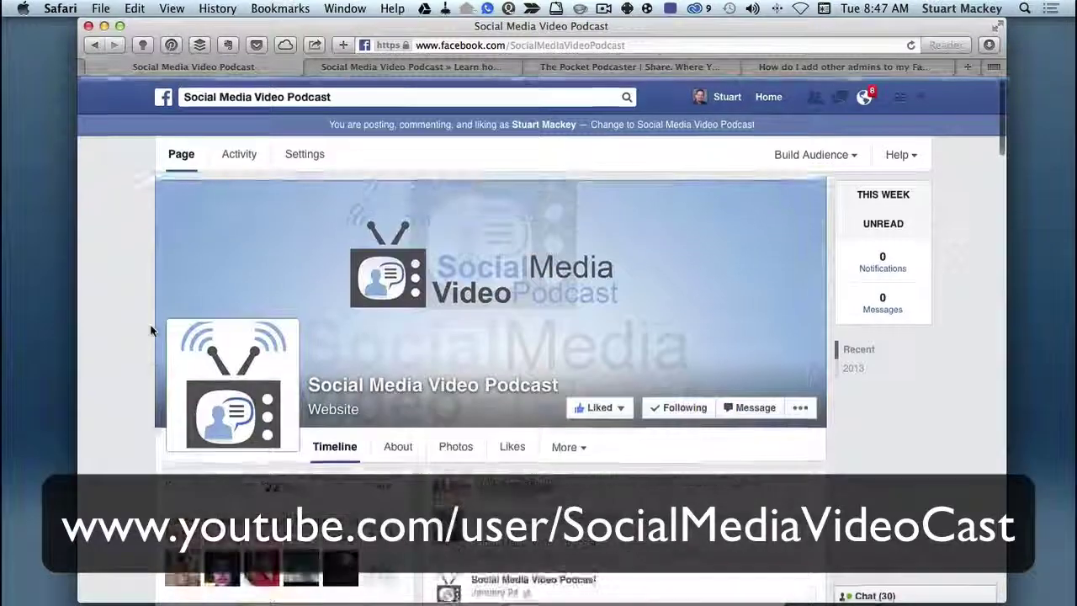
pyautogui.click(407, 68)
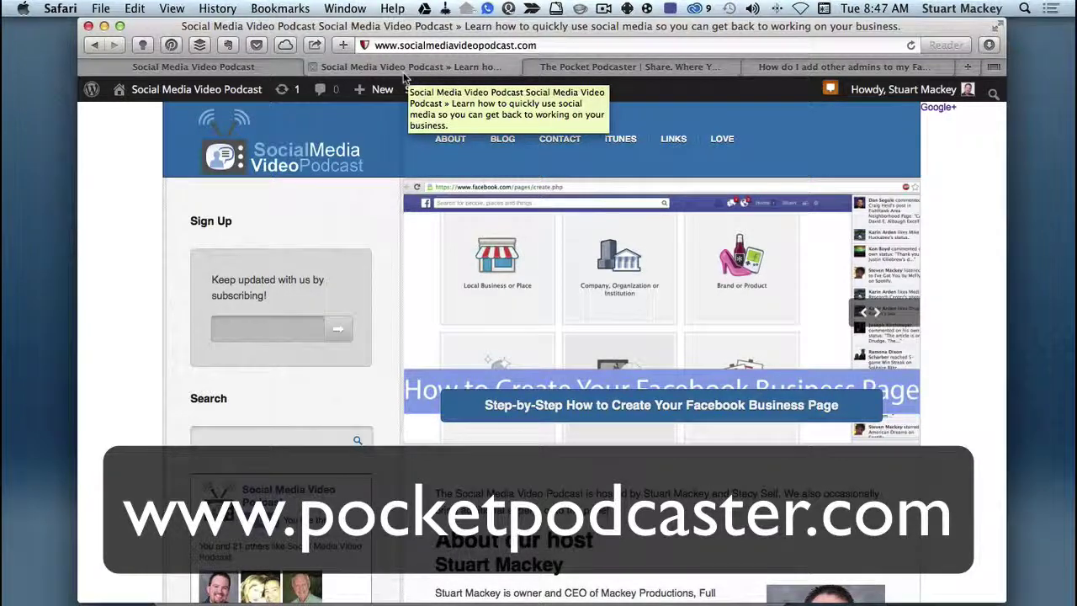
# Switch to 'The Pocket Podcaster' website tab in Safari
pyautogui.click(652, 73)
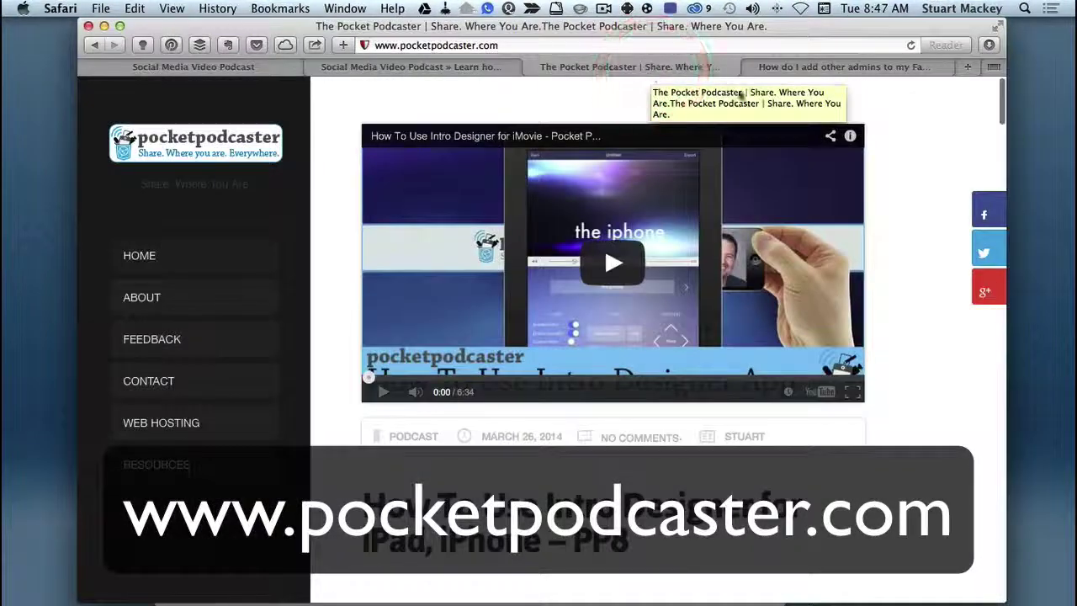